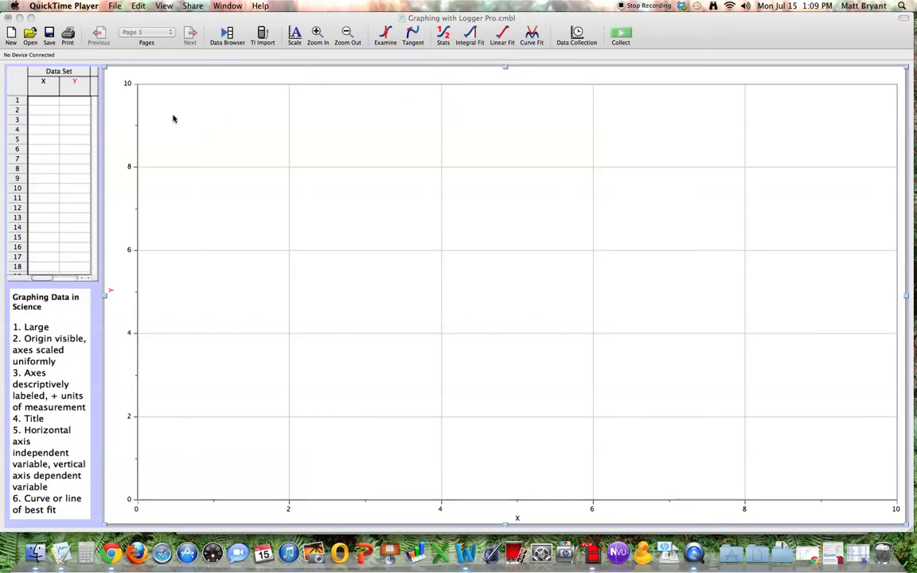
# Step: Enter 10, 20, 30, 40 and 60 in the first five rows of the X column
pyautogui.click(45, 106)
pyautogui.click(47, 102)
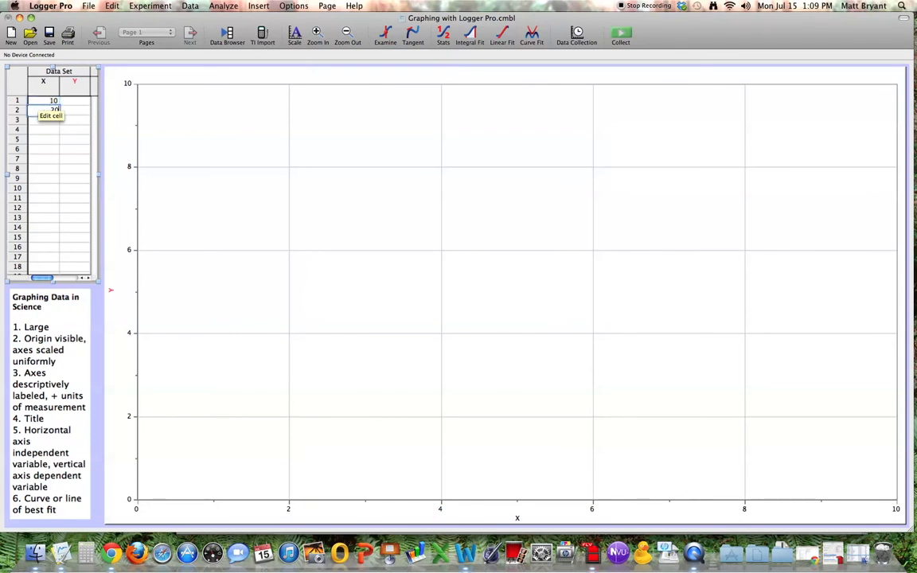
pyautogui.press('Return')
pyautogui.write('30')
pyautogui.press('Return')
pyautogui.press('Return')
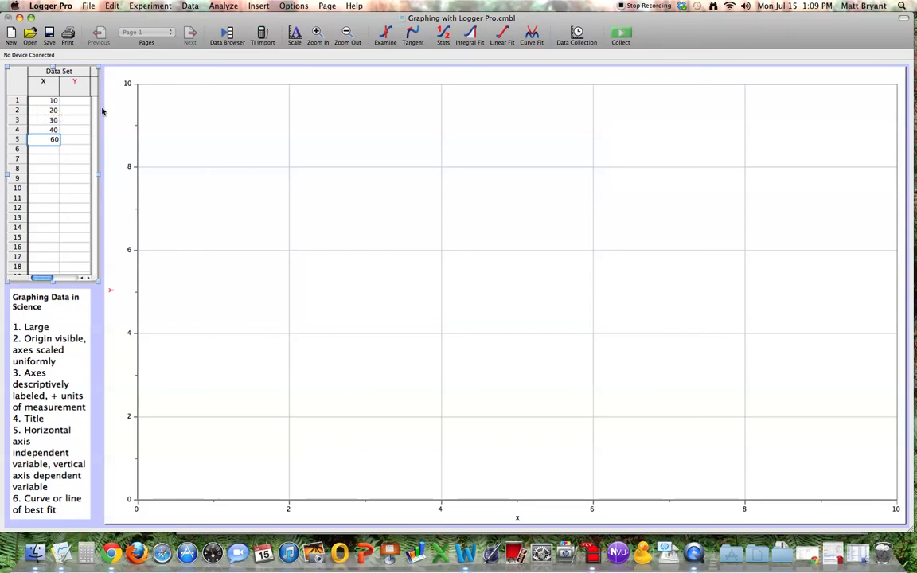
# Step: Enter 11, 21.5, 29.7, 42 and 61 in the first five rows of the Y column
pyautogui.click(83, 103)
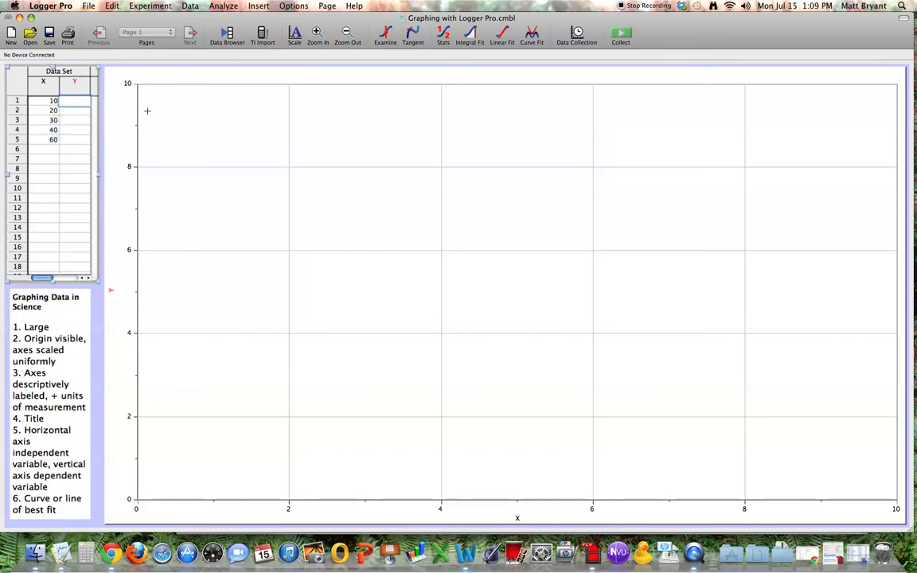
pyautogui.write('11')
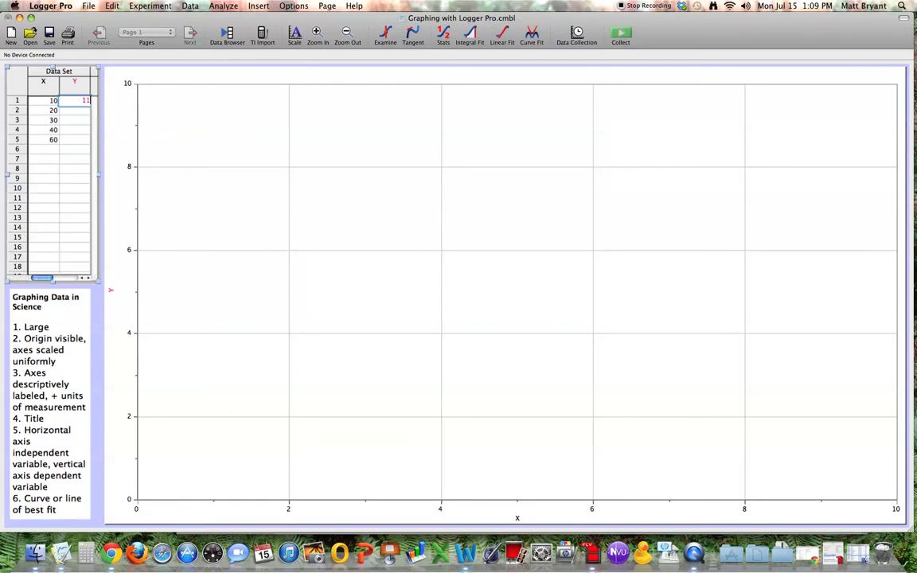
pyautogui.press('Return')
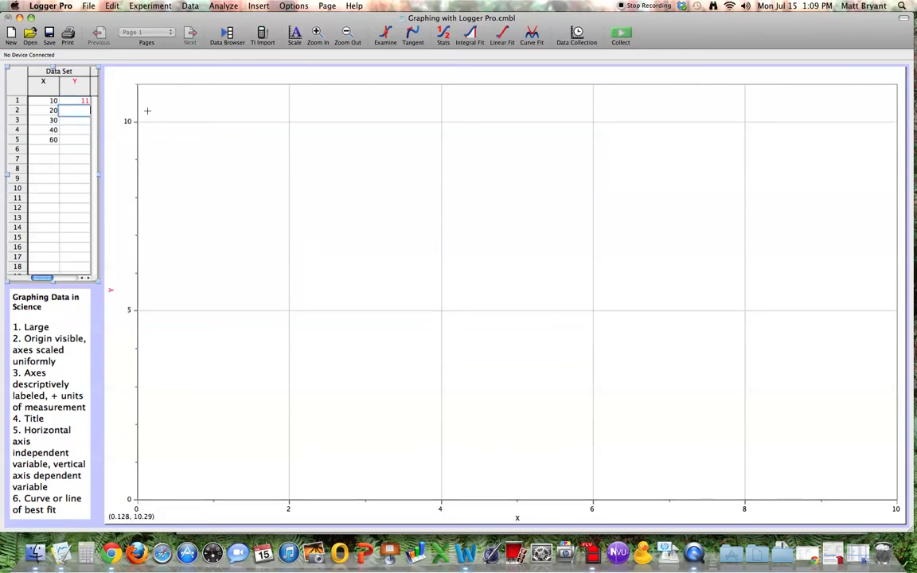
pyautogui.write('21.5')
pyautogui.press('Return')
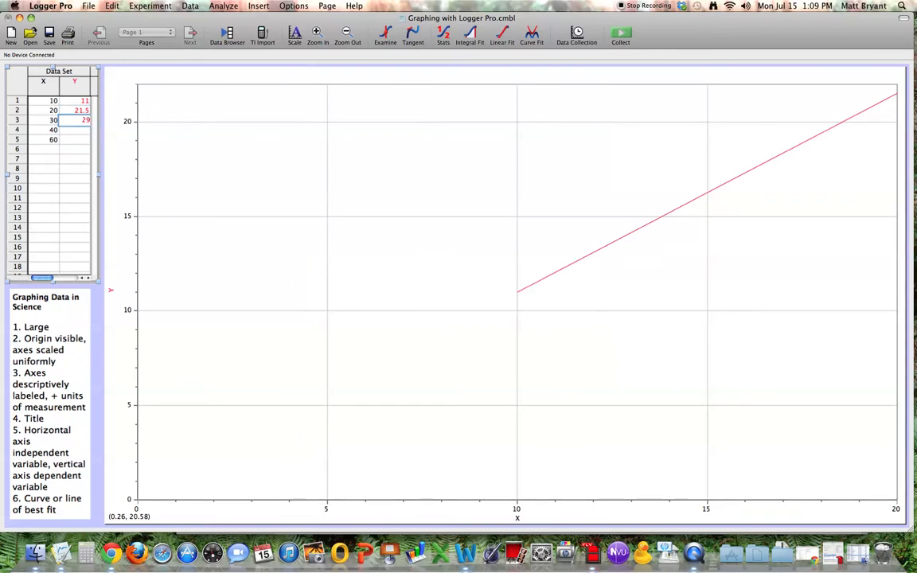
pyautogui.write('29.7')
pyautogui.press('Return')
pyautogui.write('42')
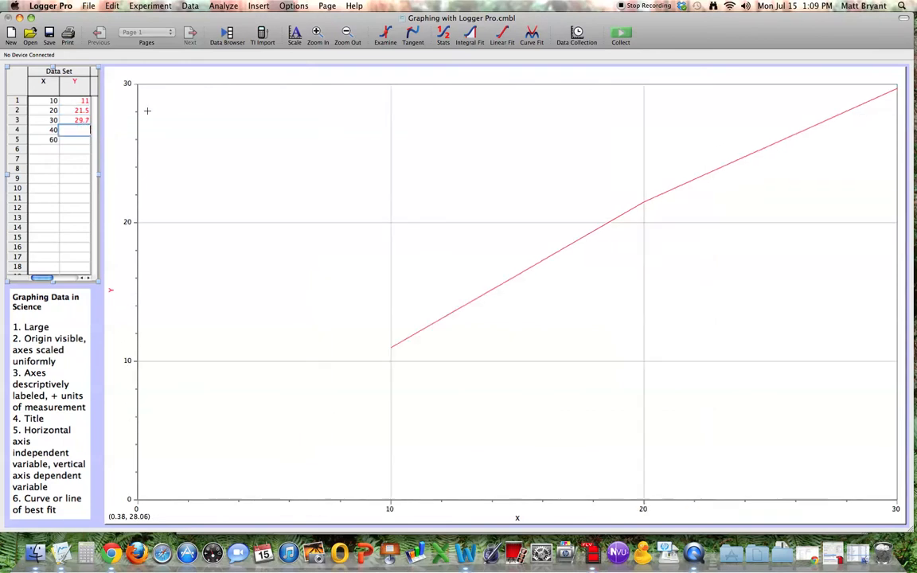
pyautogui.press('Return')
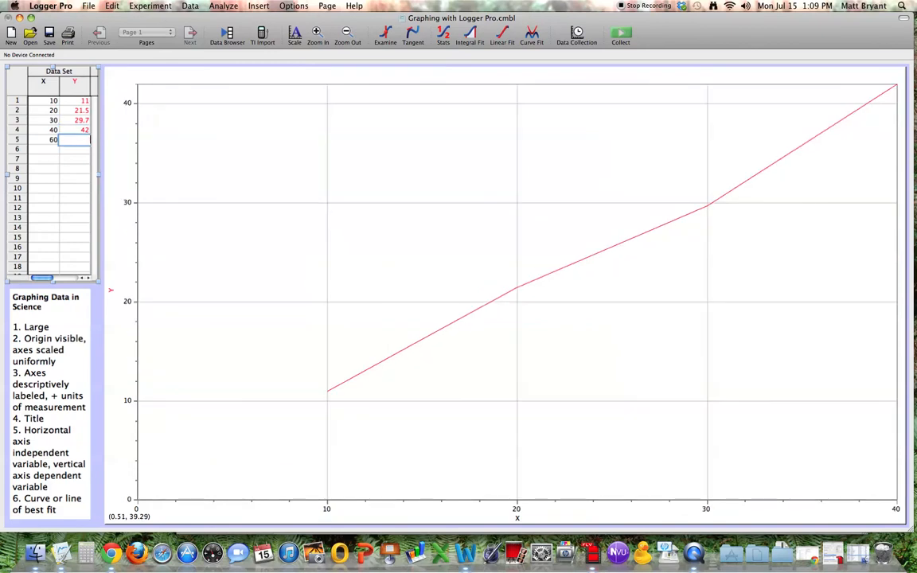
pyautogui.write('61')
pyautogui.press('Return')
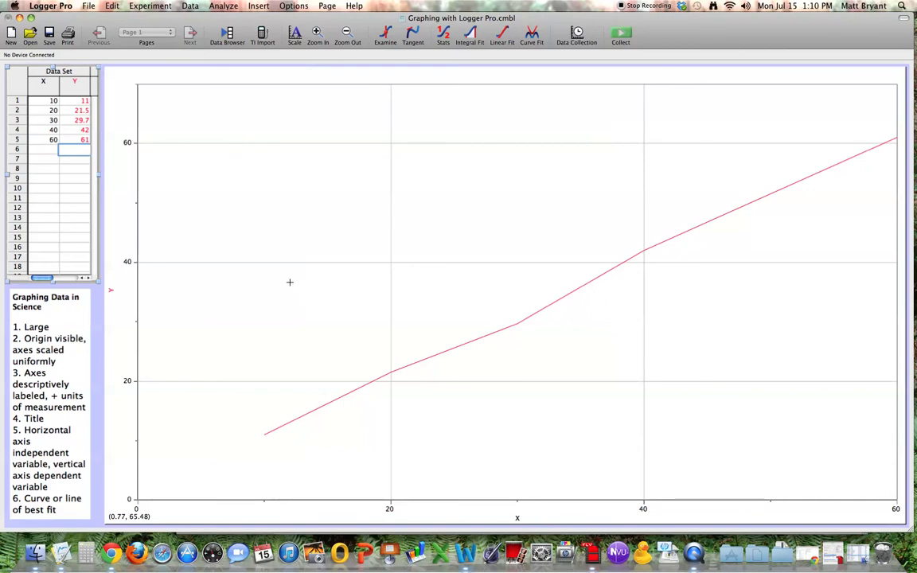
# Step: Autoscale the graph from 0 so the origin is included
pyautogui.rightClick(290, 284)
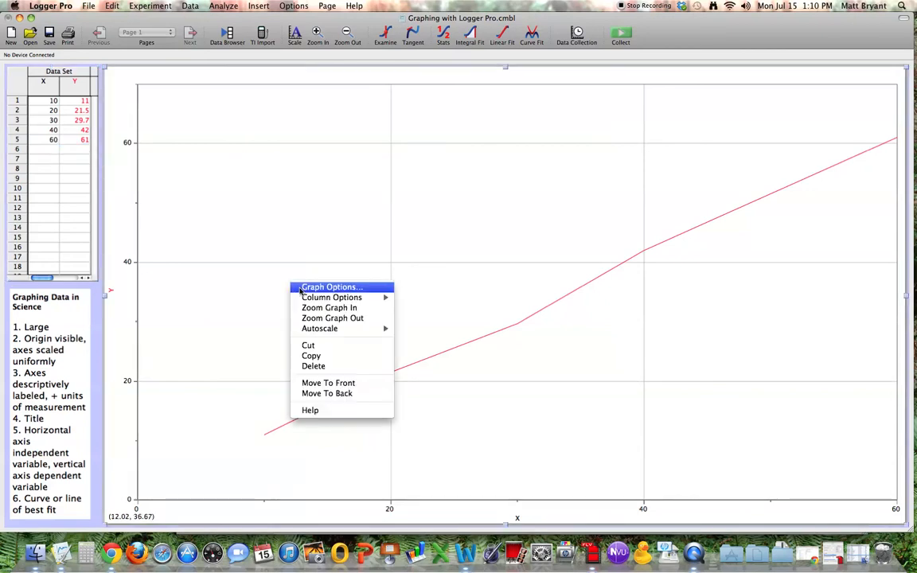
pyautogui.moveTo(335, 330)
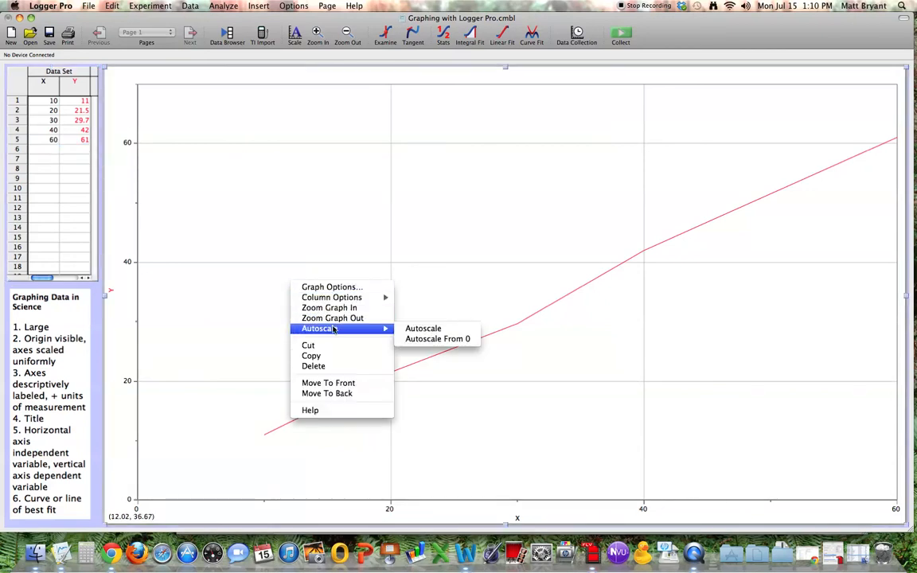
pyautogui.click(434, 339)
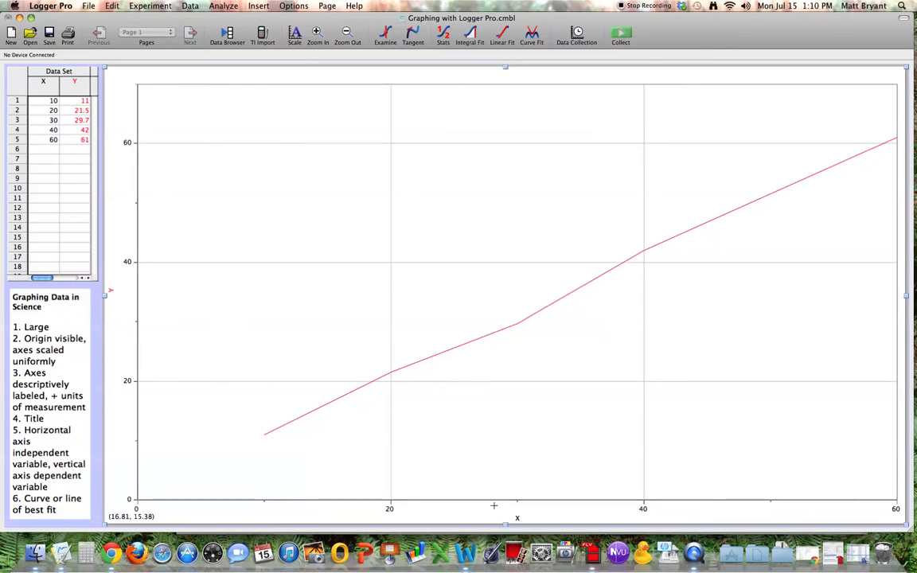
# Step: Name the X column Number of Paperclips with the short name #, leaving its units blank
pyautogui.rightClick(362, 273)
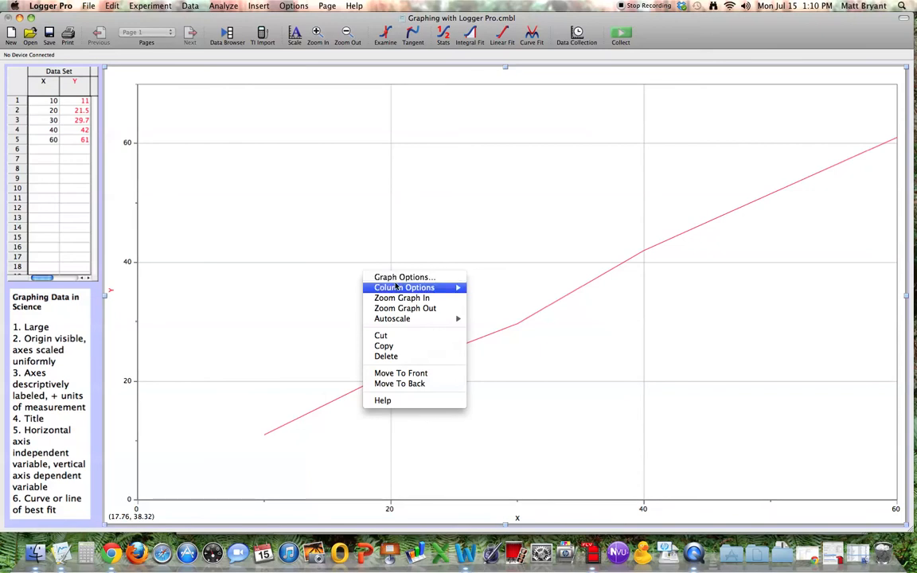
pyautogui.moveTo(438, 290)
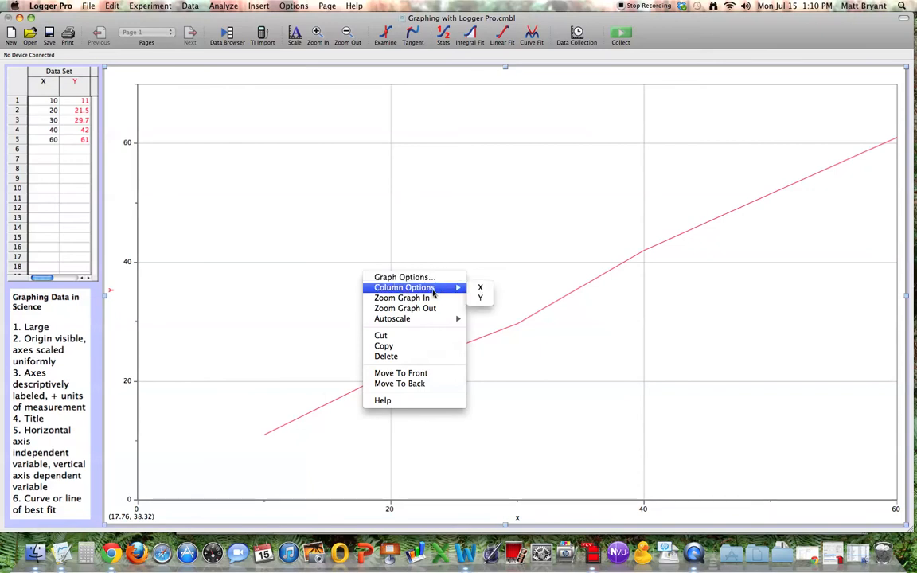
pyautogui.click(475, 292)
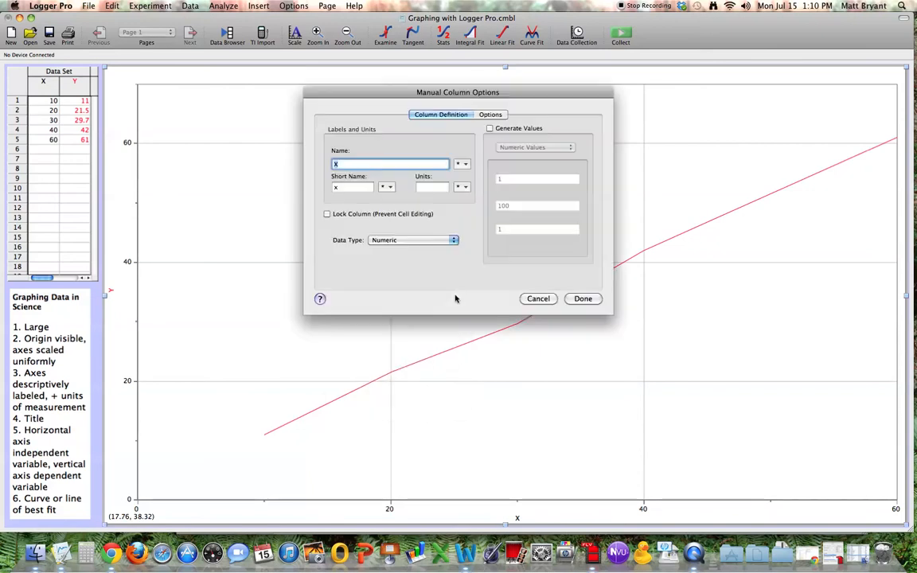
pyautogui.write('Number of P')
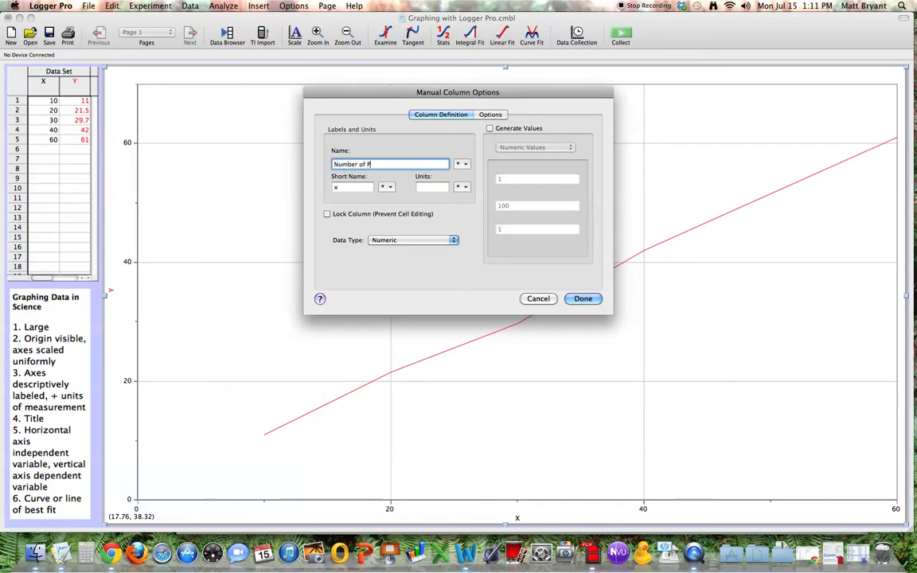
pyautogui.write('aperclips')
pyautogui.press('Tab')
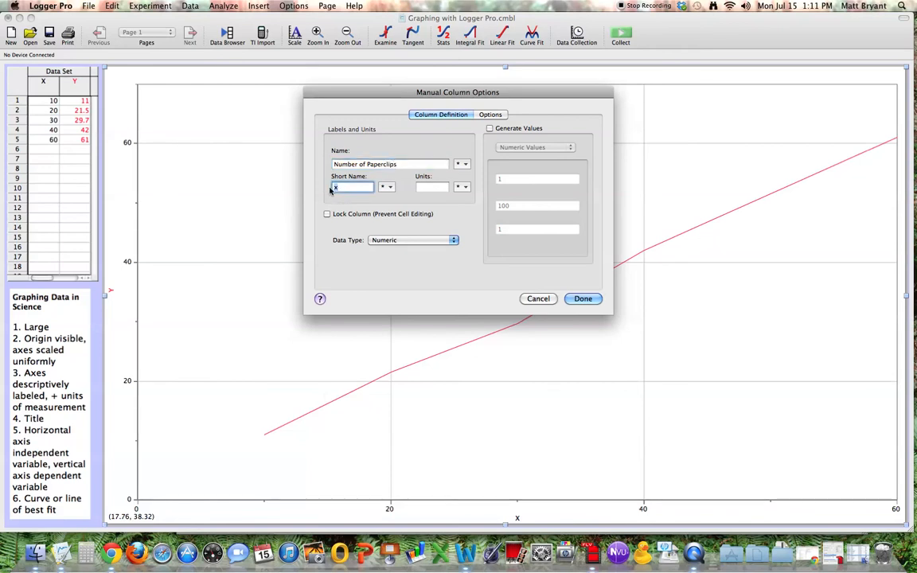
pyautogui.write('#')
pyautogui.click(422, 188)
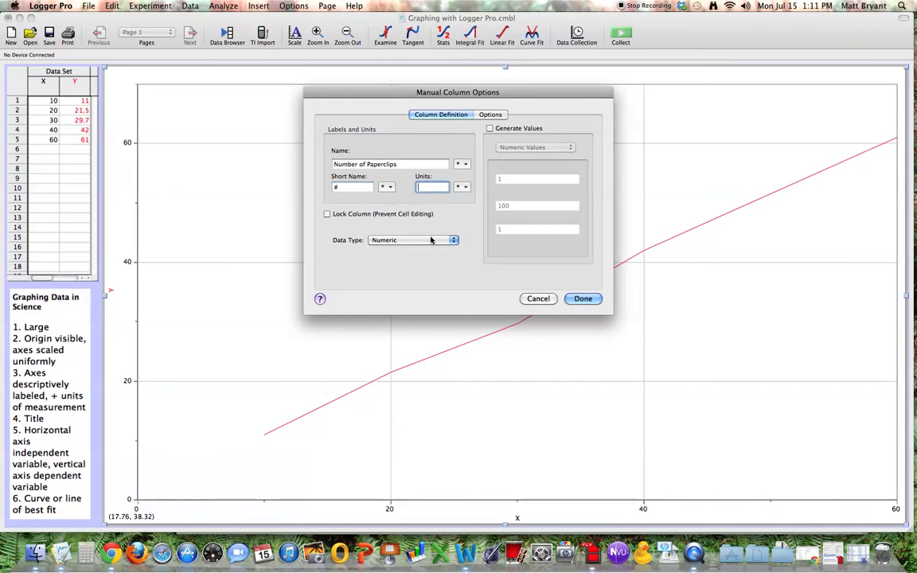
pyautogui.click(582, 298)
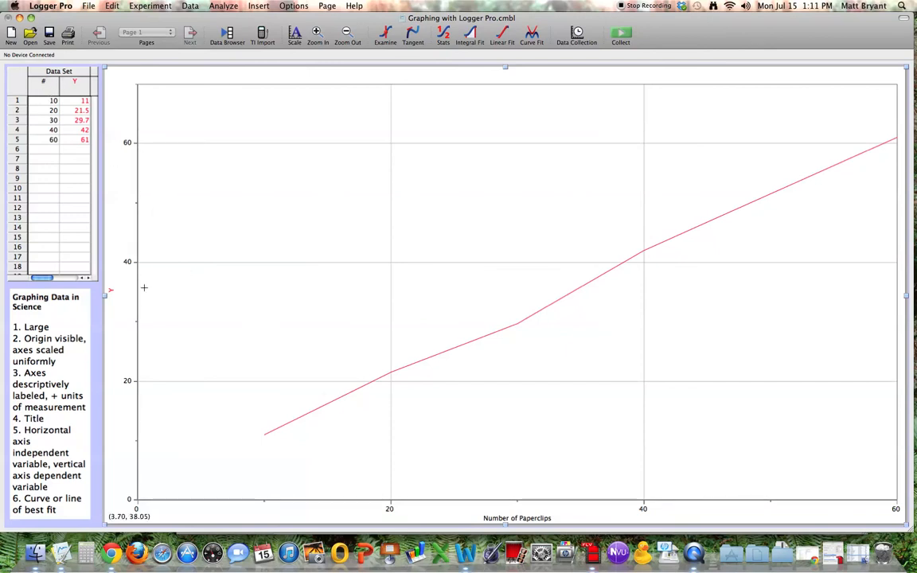
# Step: Name the Y column Mass with the short name m and units g
pyautogui.rightClick(221, 283)
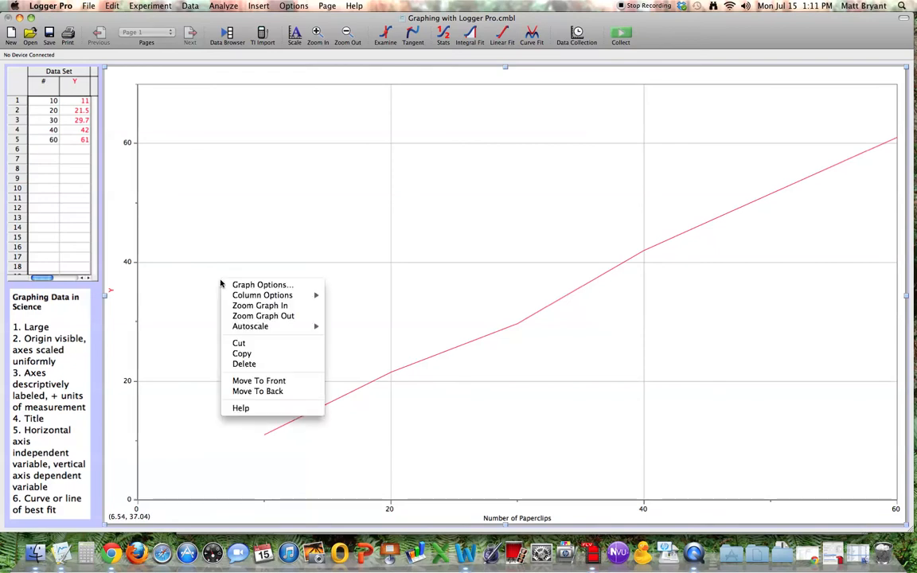
pyautogui.moveTo(286, 297)
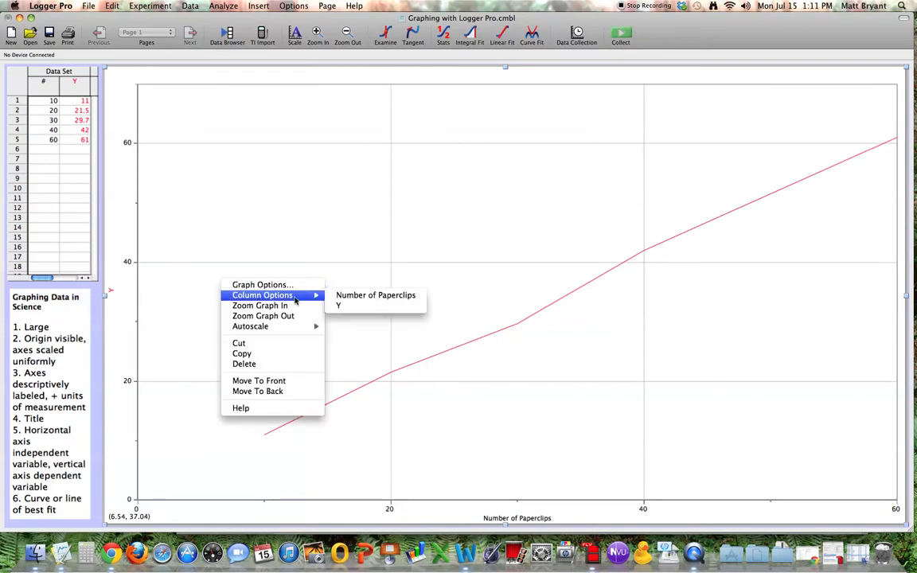
pyautogui.click(341, 306)
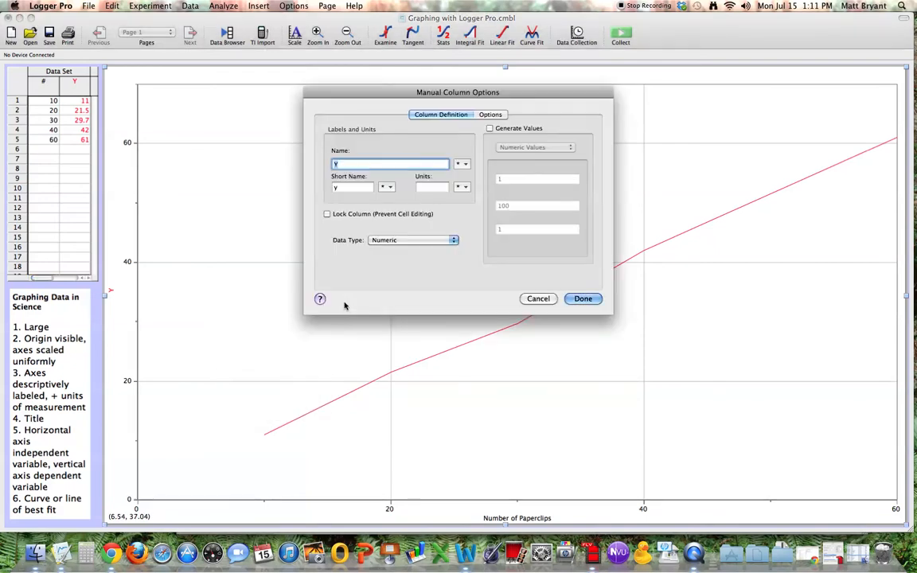
pyautogui.write('Mass')
pyautogui.press('Tab')
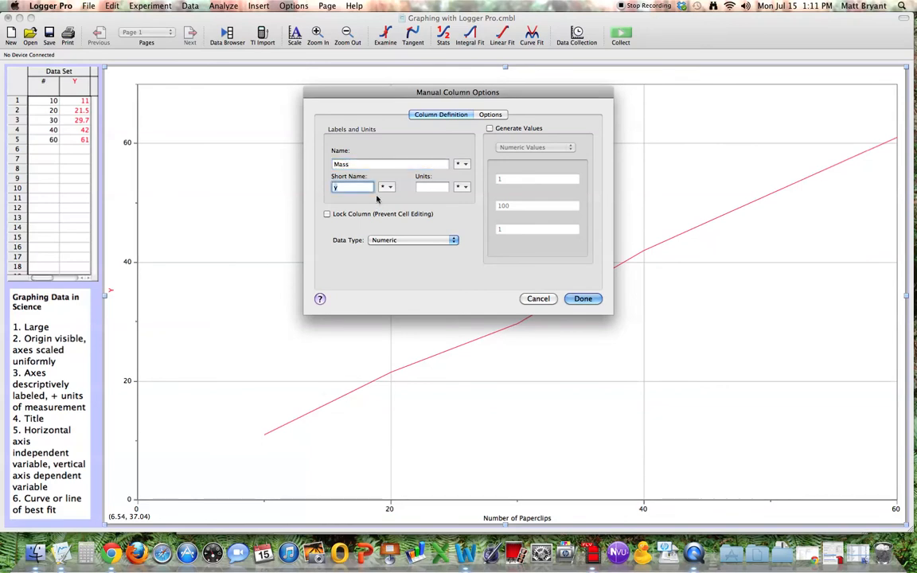
pyautogui.write('m')
pyautogui.press('Tab')
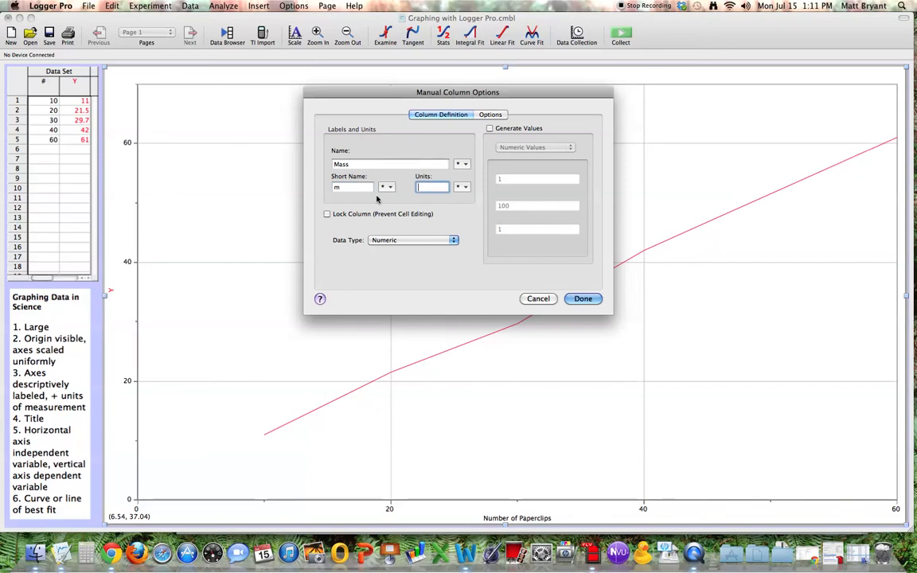
pyautogui.write('g')
pyautogui.click(583, 300)
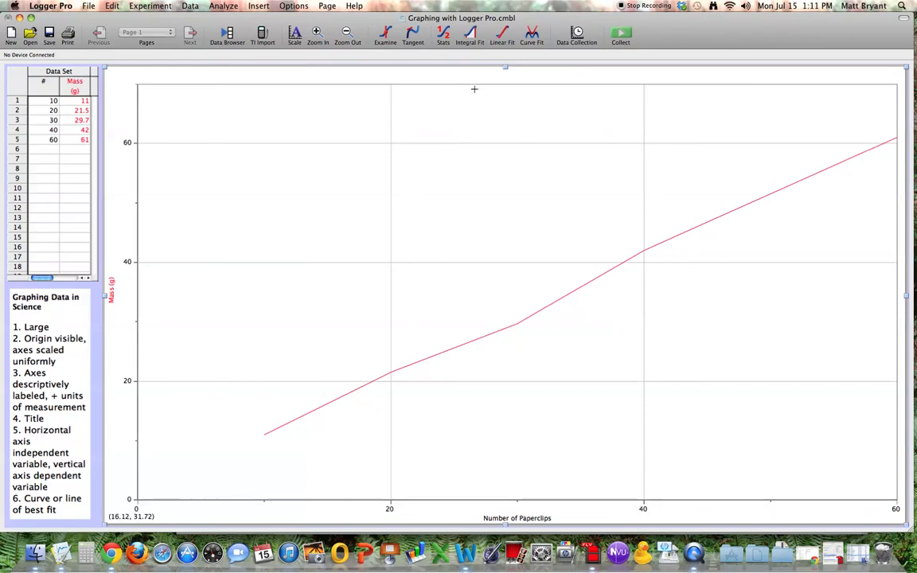
# Step: Title the graph "Measuring Jumbo Paperclips on a Triple Beam Balance"
pyautogui.rightClick(471, 141)
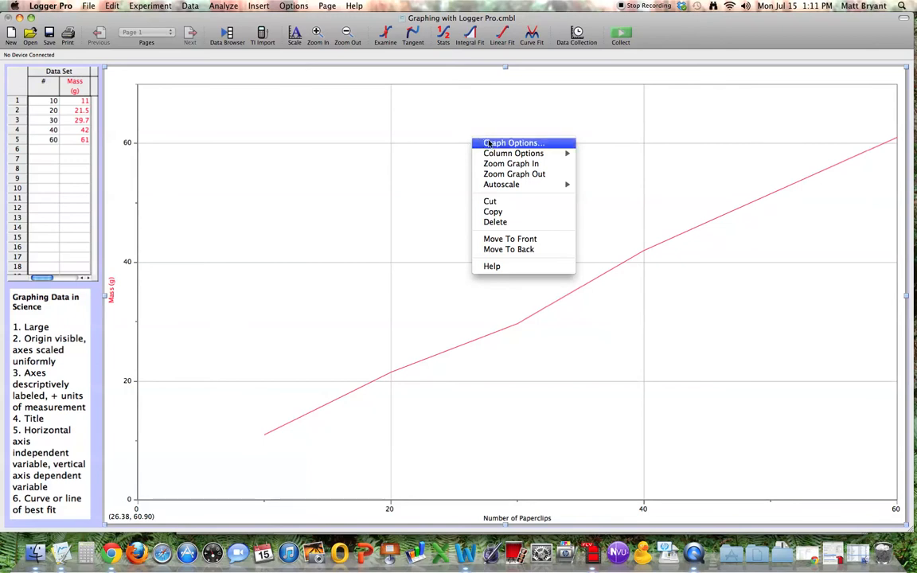
pyautogui.moveTo(499, 150)
pyautogui.click(500, 144)
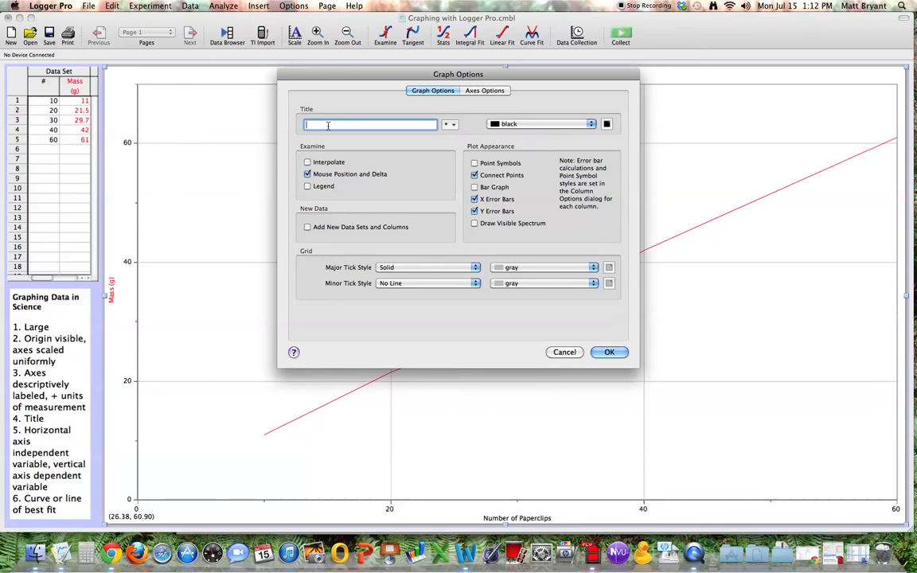
pyautogui.write('Measu')
pyautogui.write('r')
pyautogui.write('ing Jumbo Papercl')
pyautogui.write('ips on ')
pyautogui.write('a Triple B')
pyautogui.write('eam Bal')
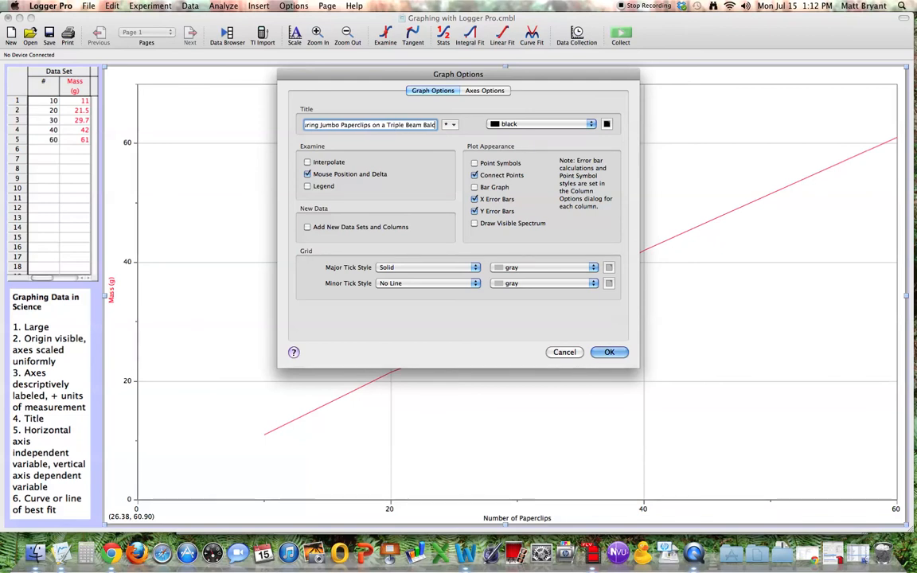
pyautogui.write('ance')
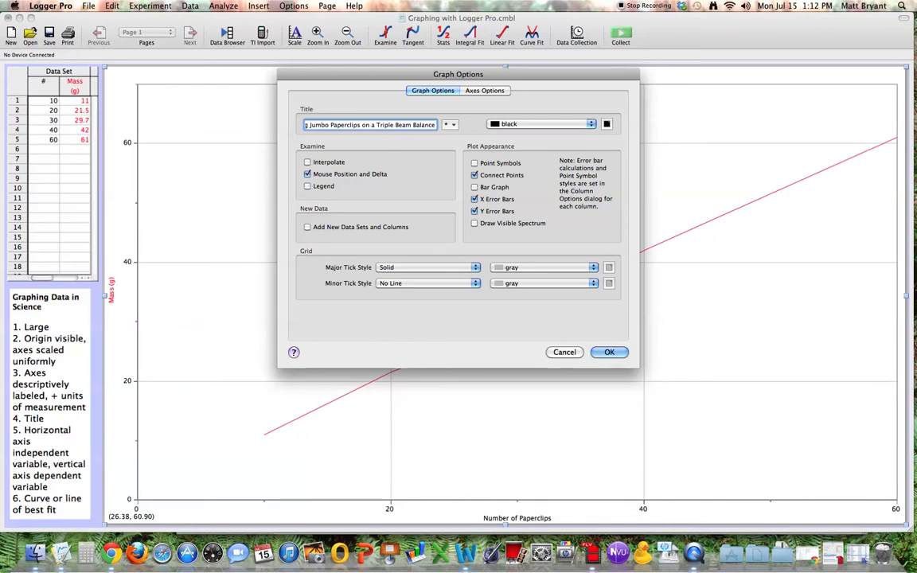
pyautogui.click(610, 352)
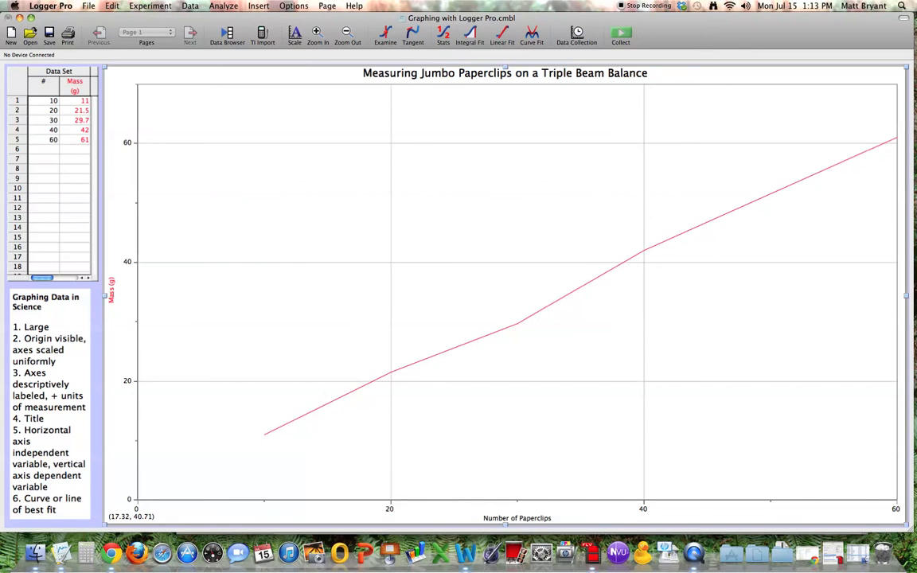
# Step: Turn off Connect Points in the graph's plot appearance
pyautogui.rightClick(357, 258)
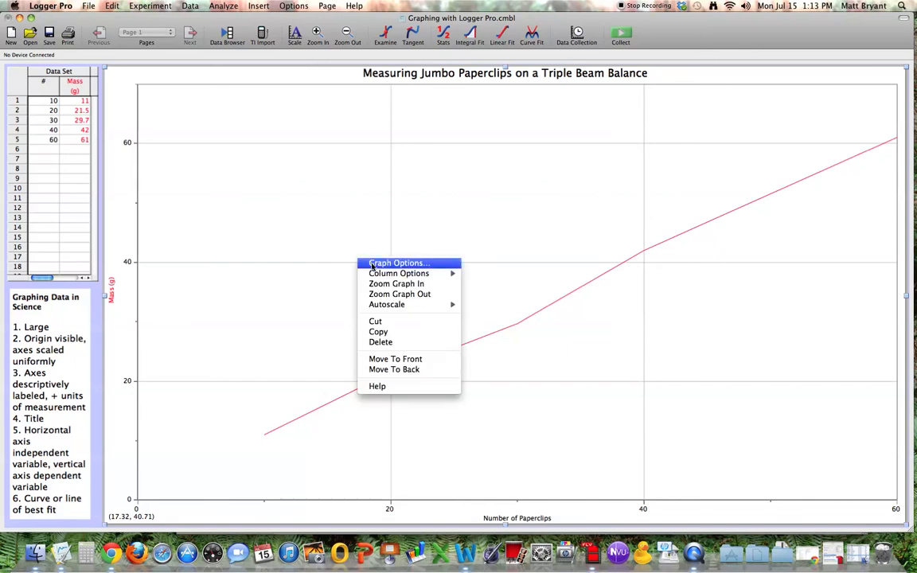
pyautogui.click(372, 264)
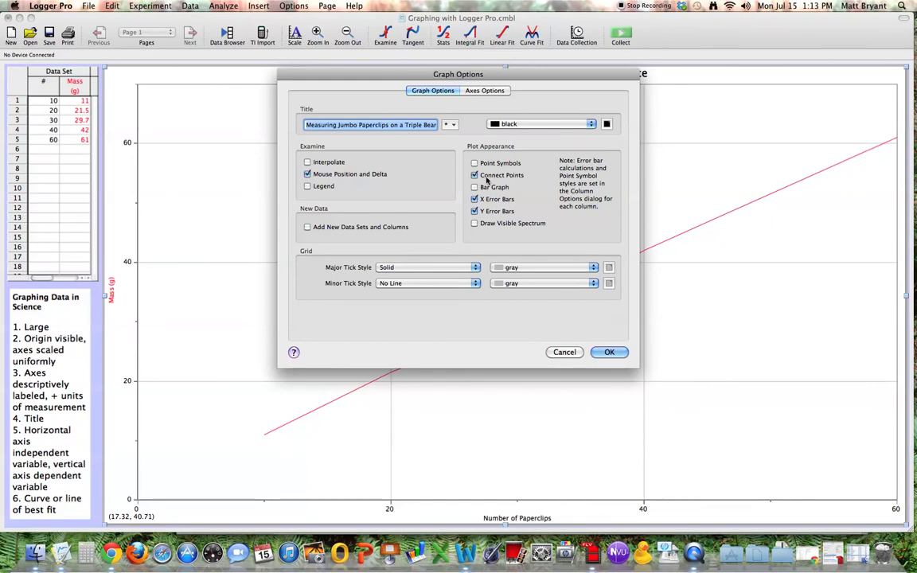
pyautogui.click(476, 177)
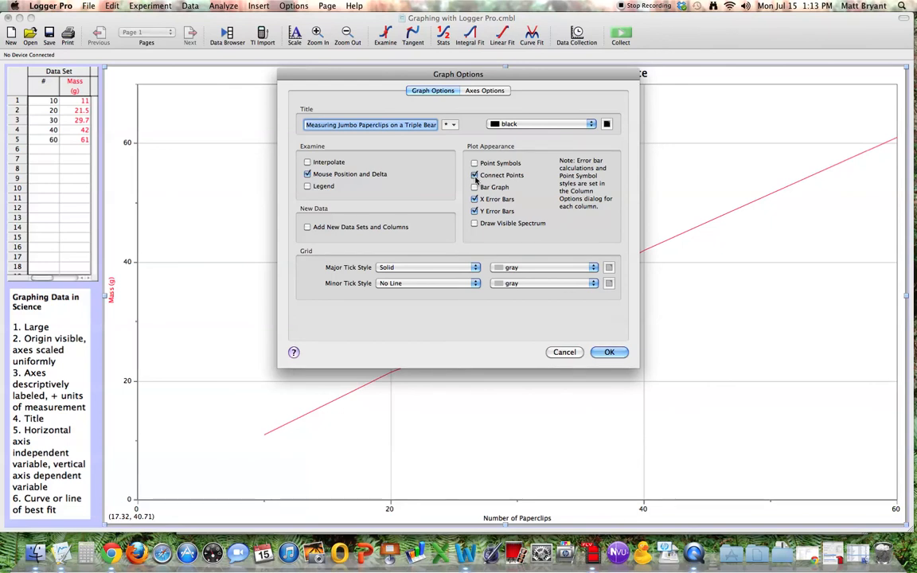
pyautogui.click(613, 351)
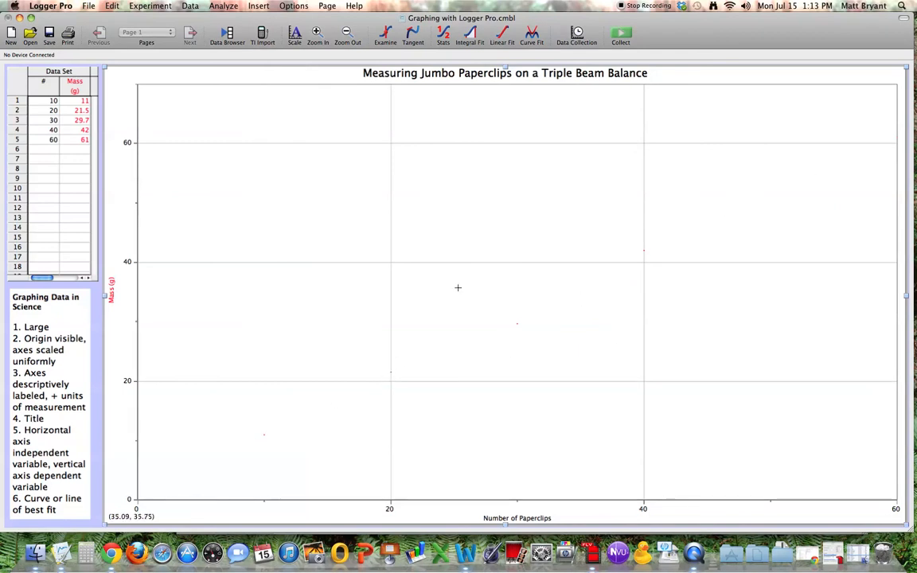
# Step: Turn on Point Symbols for the graph's data points
pyautogui.rightClick(409, 228)
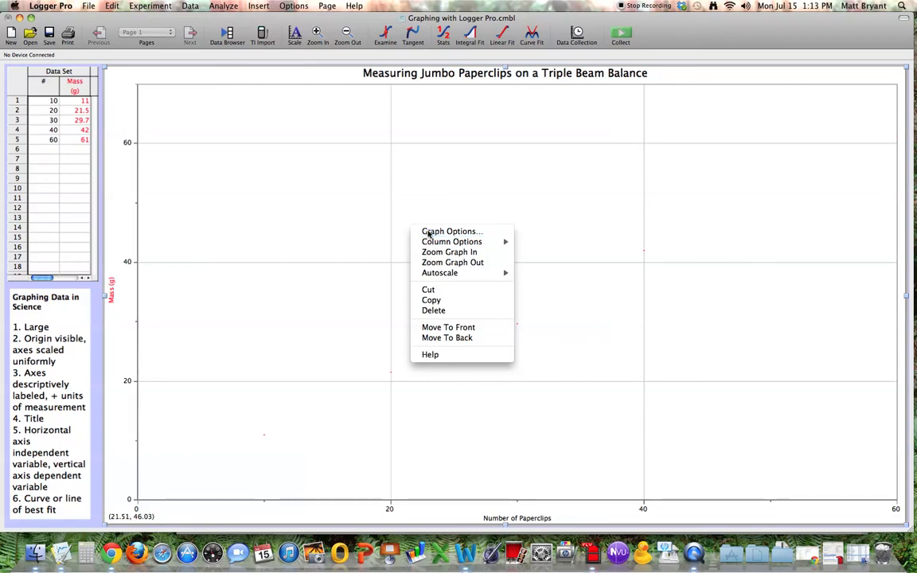
pyautogui.click(430, 232)
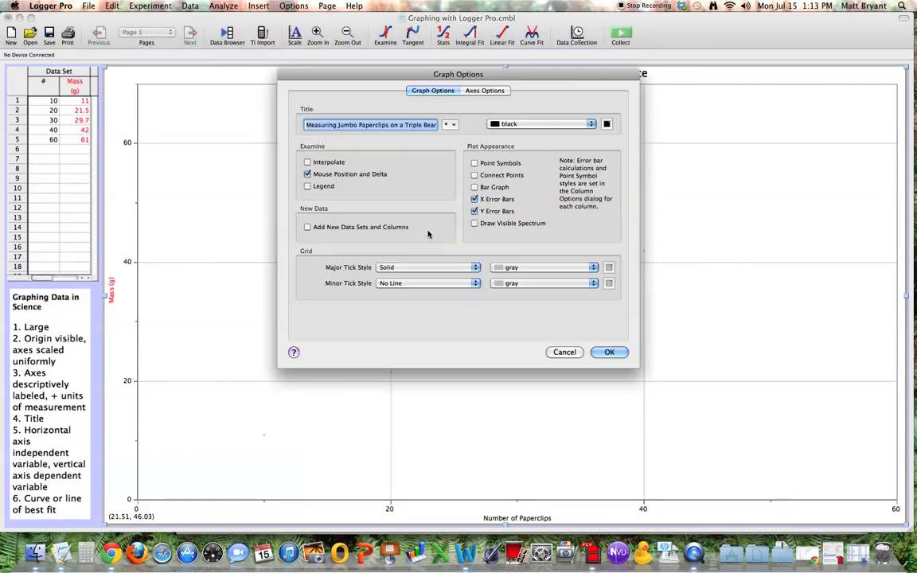
pyautogui.click(487, 165)
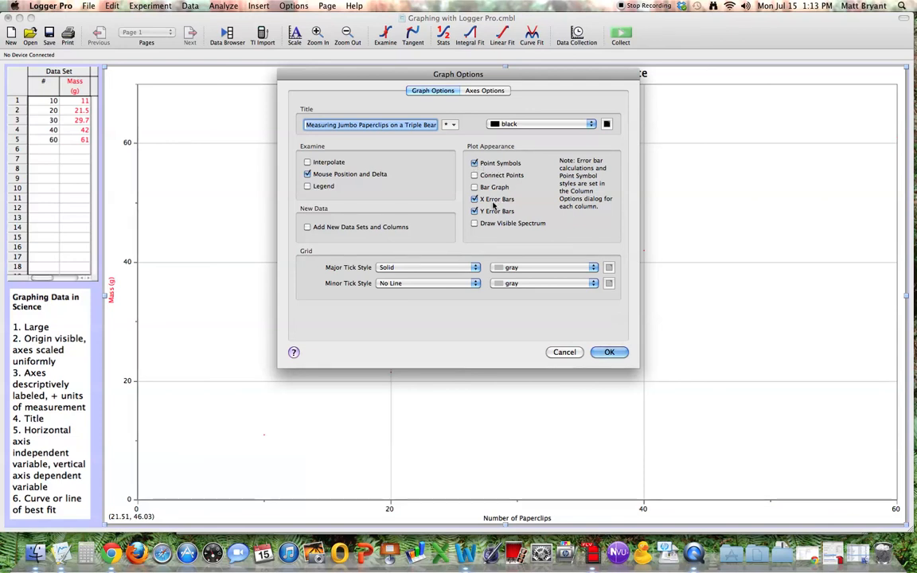
pyautogui.click(609, 352)
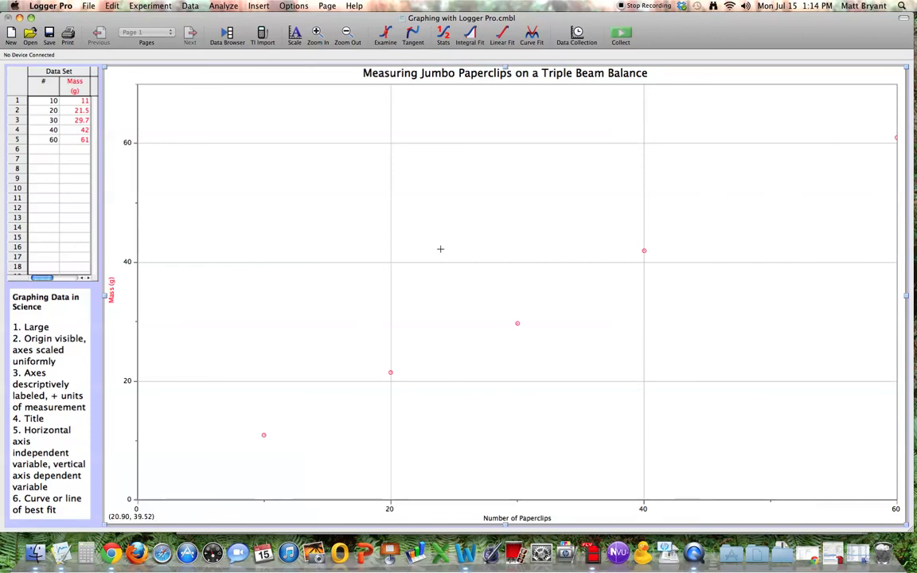
# Step: Apply an automatic Proportional (A#) curve fit to the mass data and move its results box slightly toward the middle of the graph
pyautogui.click(532, 37)
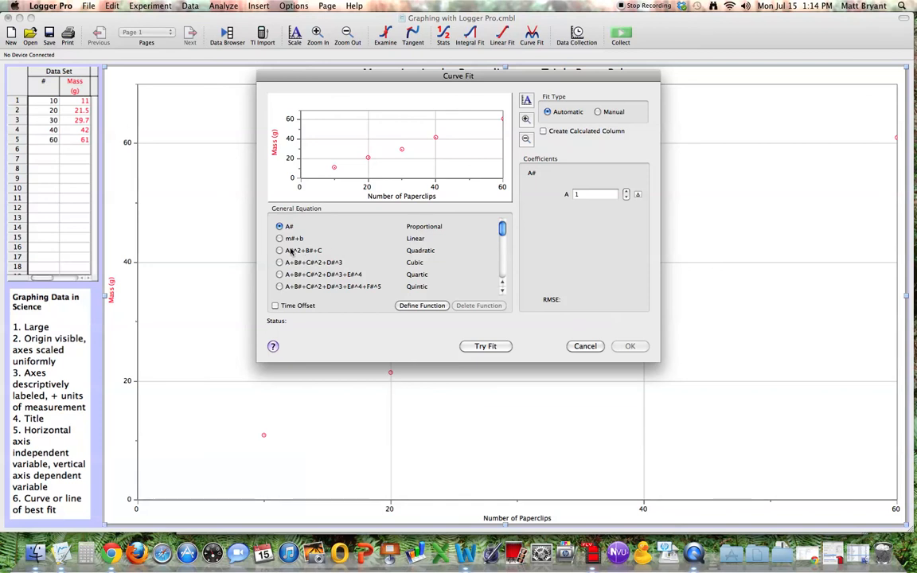
pyautogui.moveTo(502, 231)
pyautogui.mouseDown()
pyautogui.moveTo(502, 247)
pyautogui.moveTo(503, 229)
pyautogui.mouseUp()
pyautogui.click(482, 347)
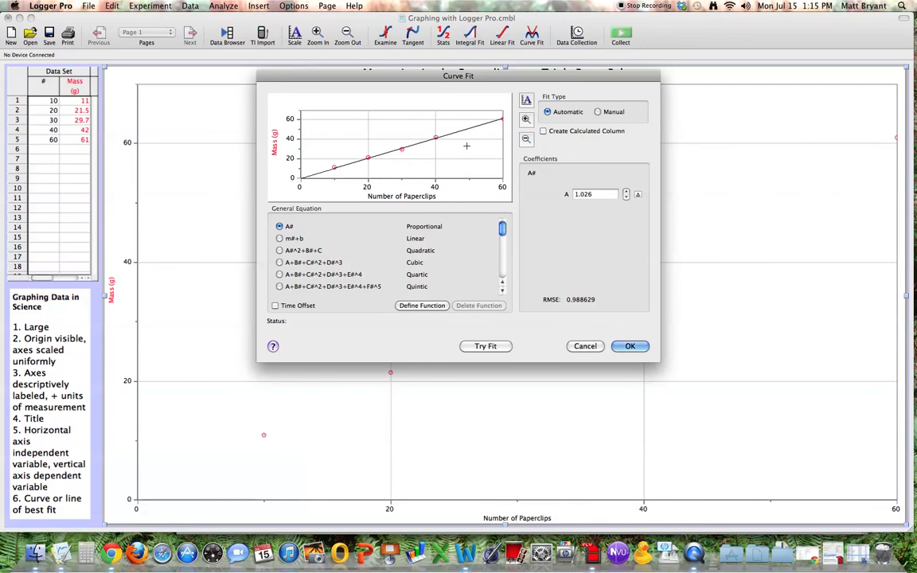
pyautogui.click(629, 346)
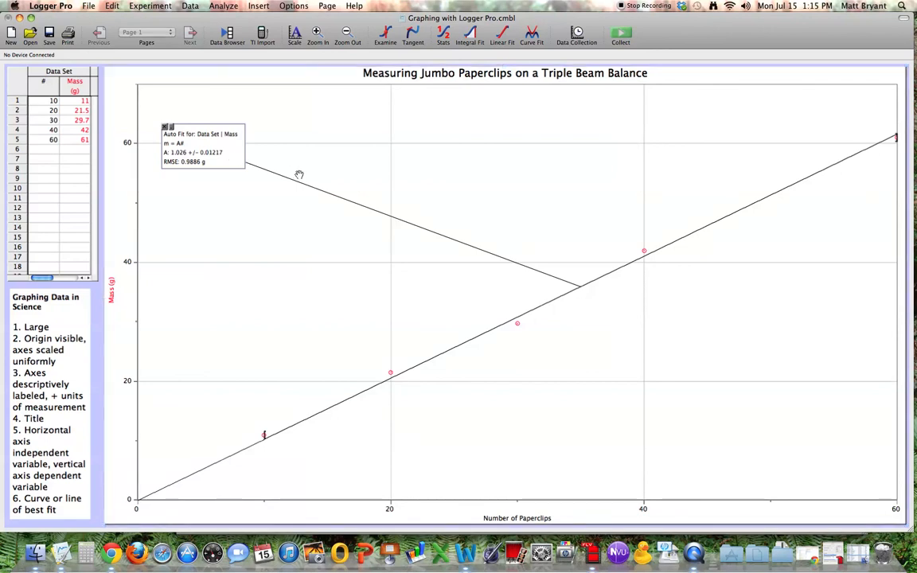
pyautogui.moveTo(212, 152); pyautogui.dragTo(278, 168)
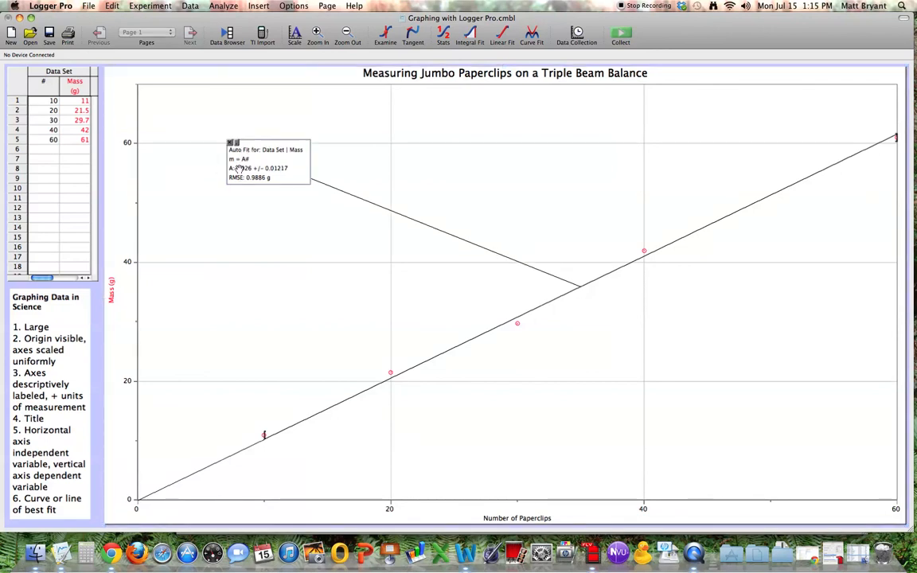